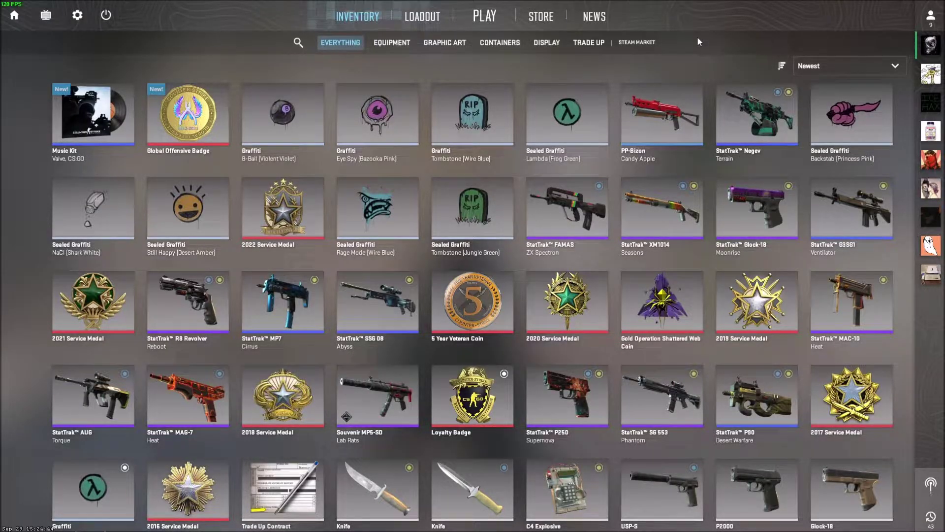
Choose Sell On Community Market for the Sealed Graffiti Rage Mode (Wire Blue) tile
mouse_move(769, 129)
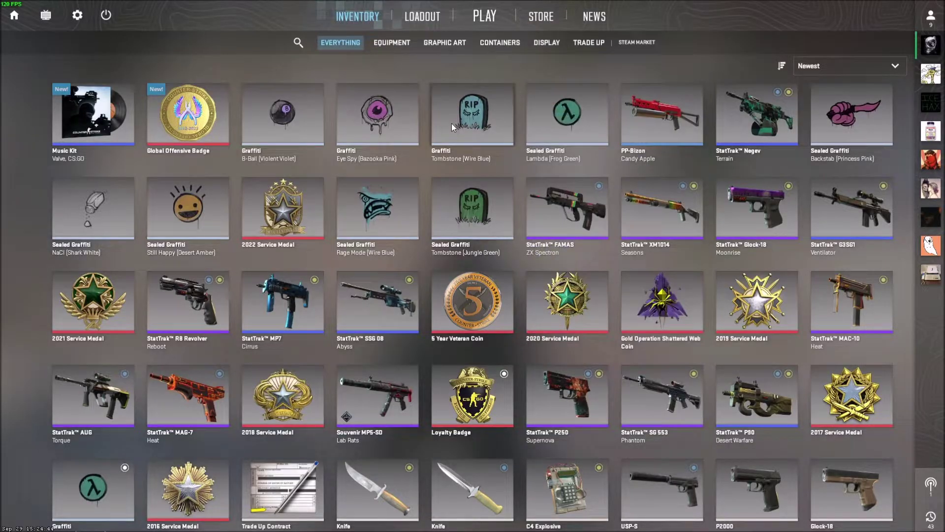
mouse_move(468, 102)
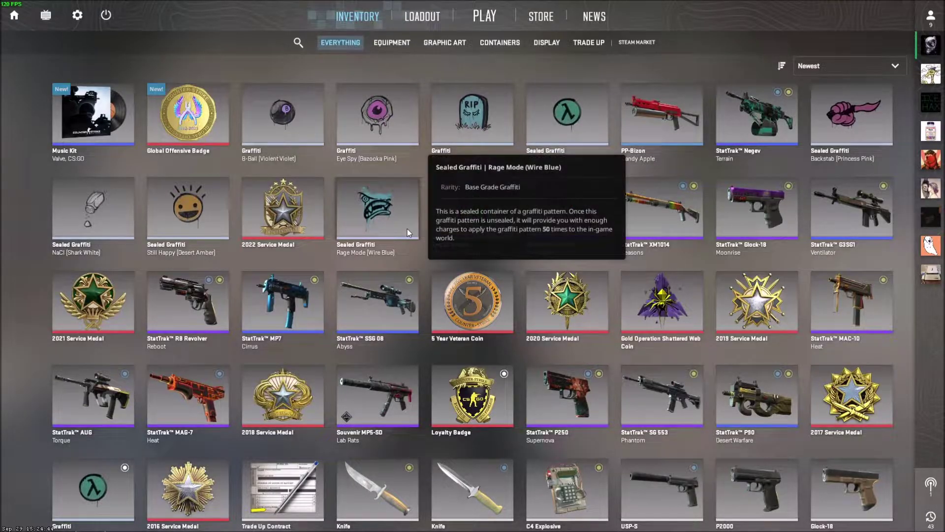
mouse_move(381, 216)
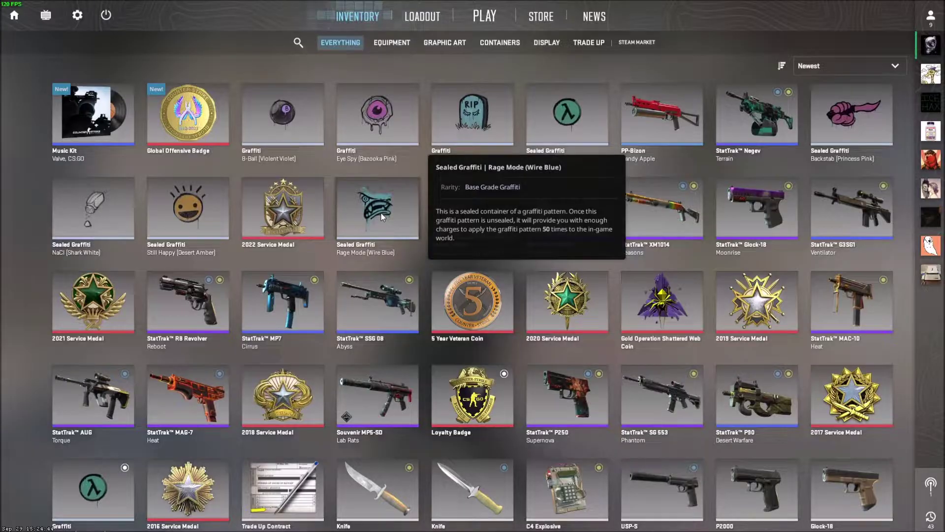
right_click(381, 217)
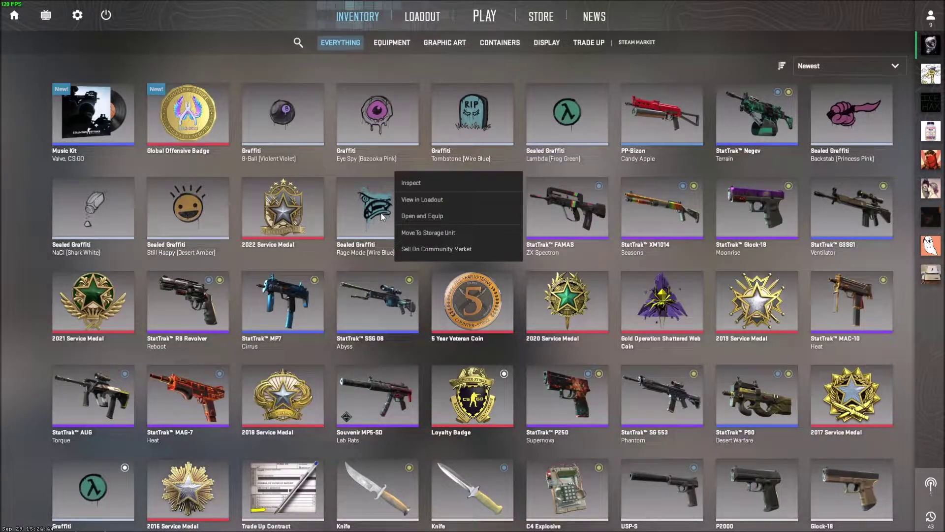
left_click(422, 16)
left_click(363, 18)
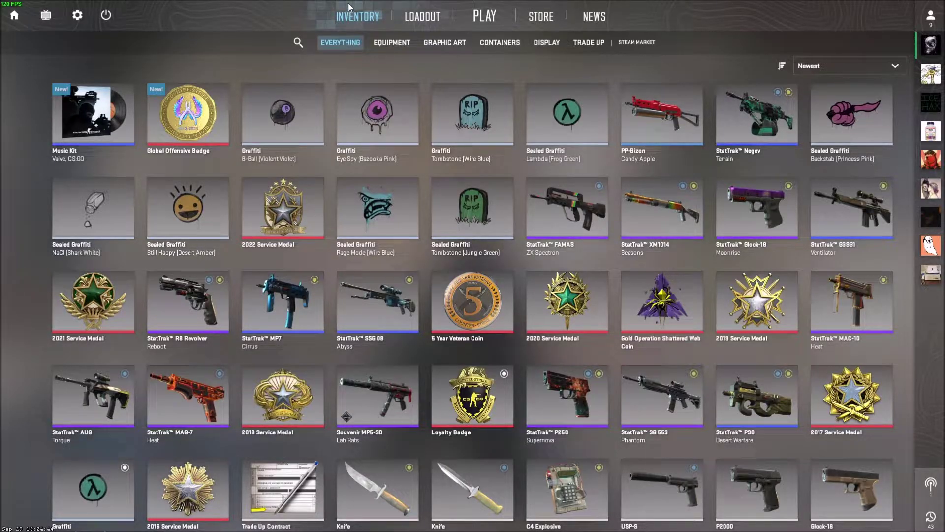
left_click(397, 218)
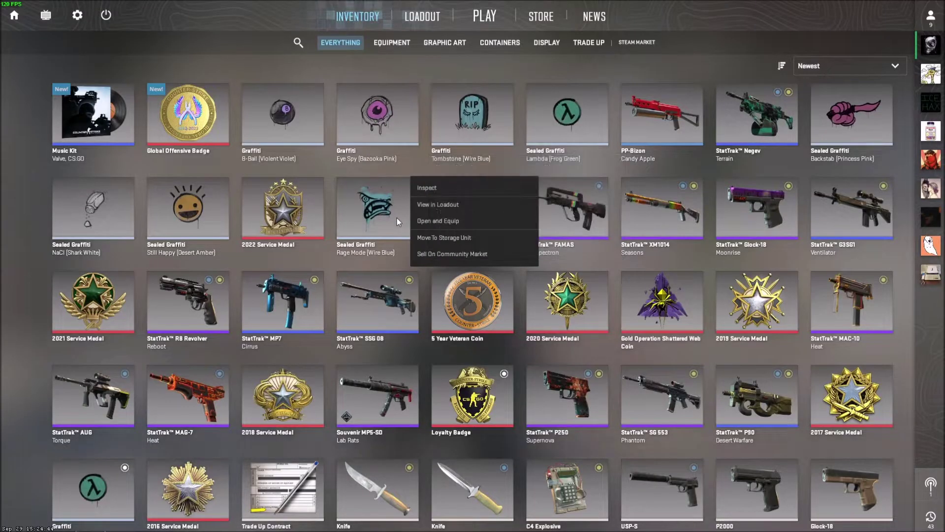
left_click(426, 254)
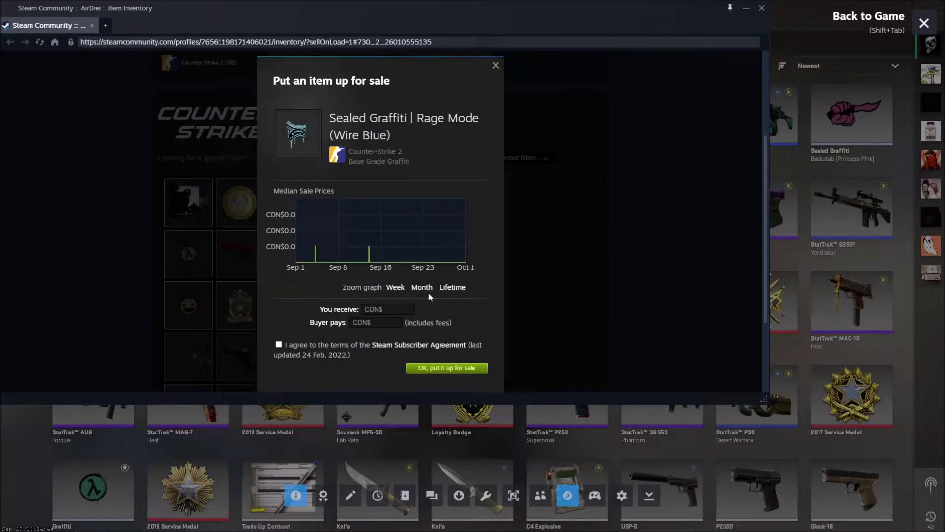
Close the 'Put an item up for sale' form to show the Rage Mode graffiti's details
mouse_move(465, 261)
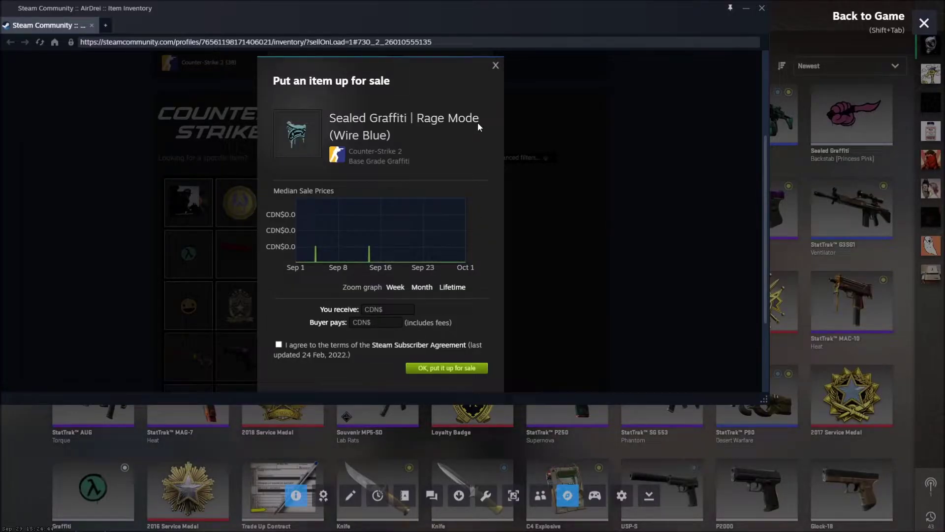
left_click(497, 66)
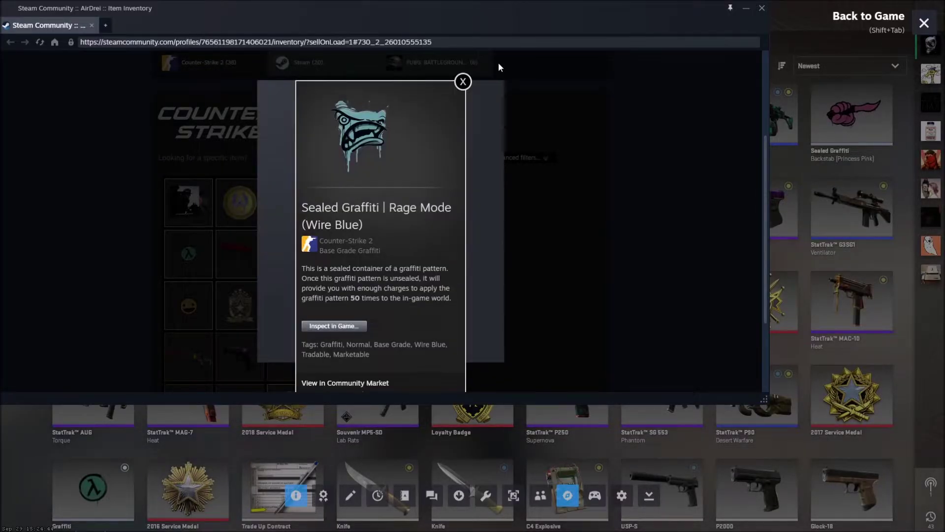
Close the item popup and enlarge the overlay browser to nearly full screen
left_click(463, 81)
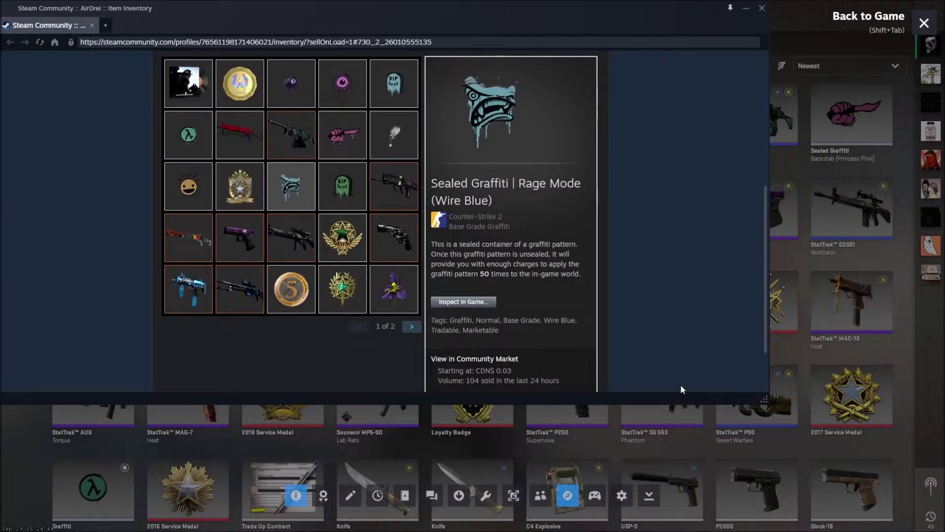
left_click_drag(765, 395, 932, 498)
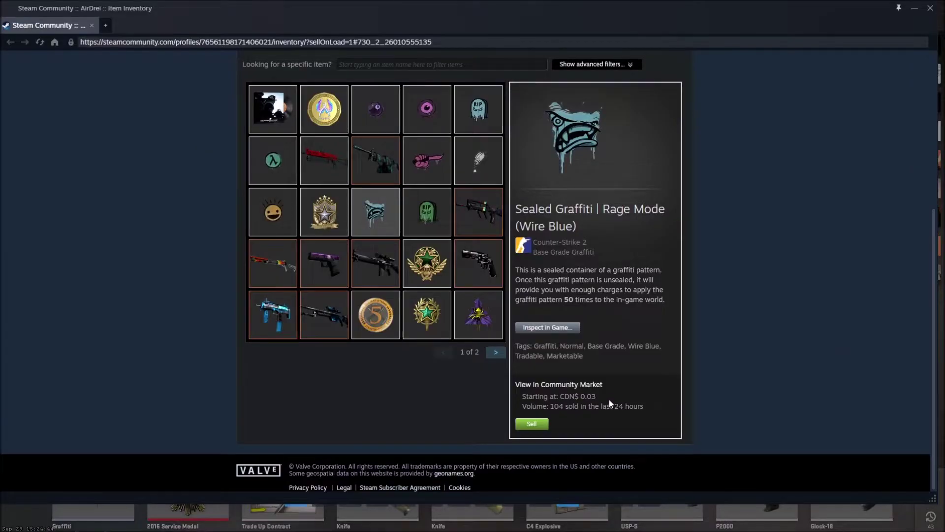
left_click_drag(607, 398, 561, 400)
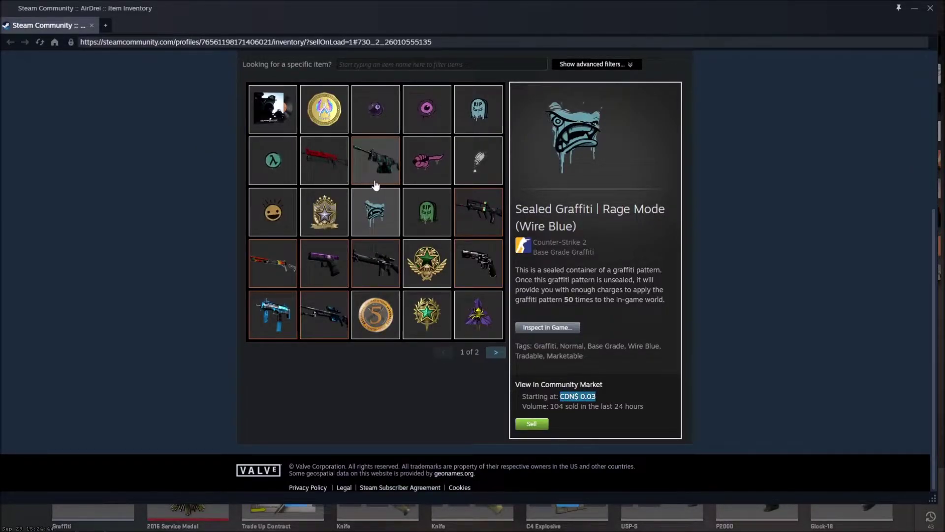
Reopen the Rage Mode graffiti's details and select its CDN$ 0.03 starting price
left_click(386, 266)
scroll(626, 325, "down", 3)
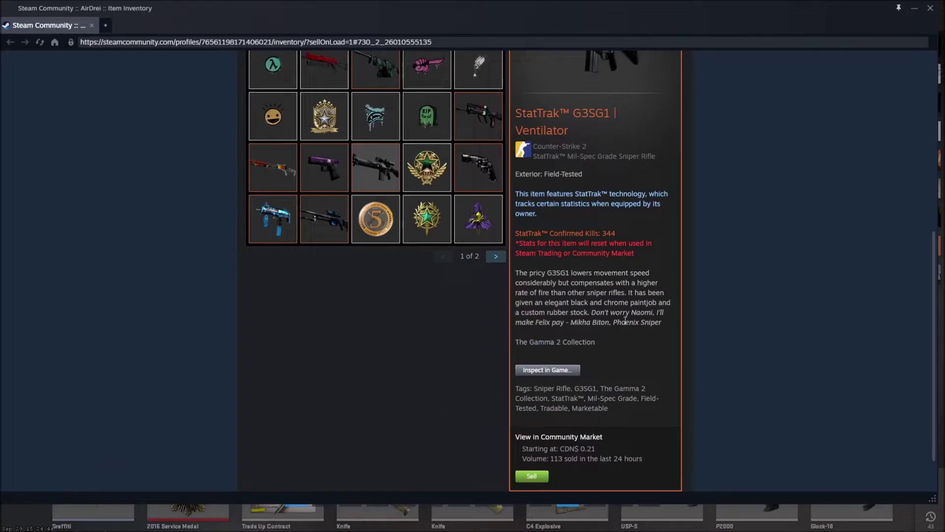
scroll(581, 328, "up", 3)
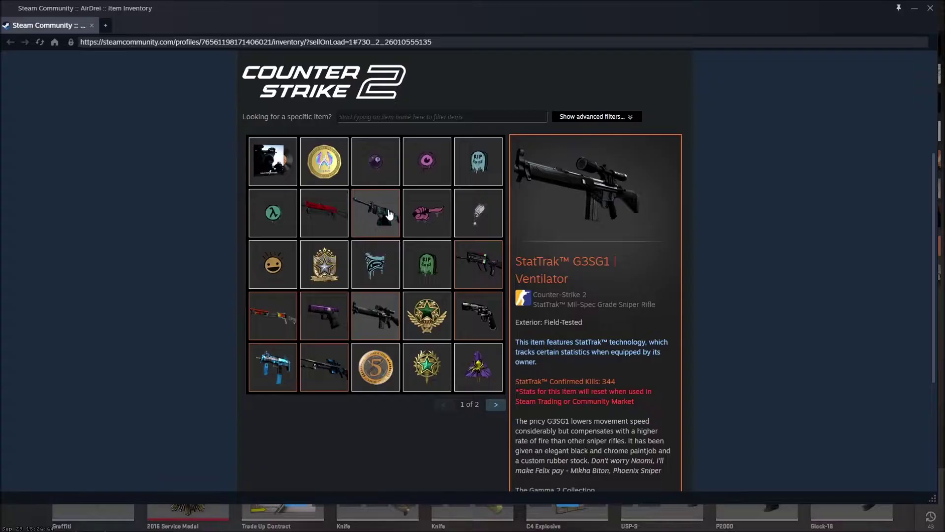
left_click(390, 266)
scroll(496, 314, "down", 3)
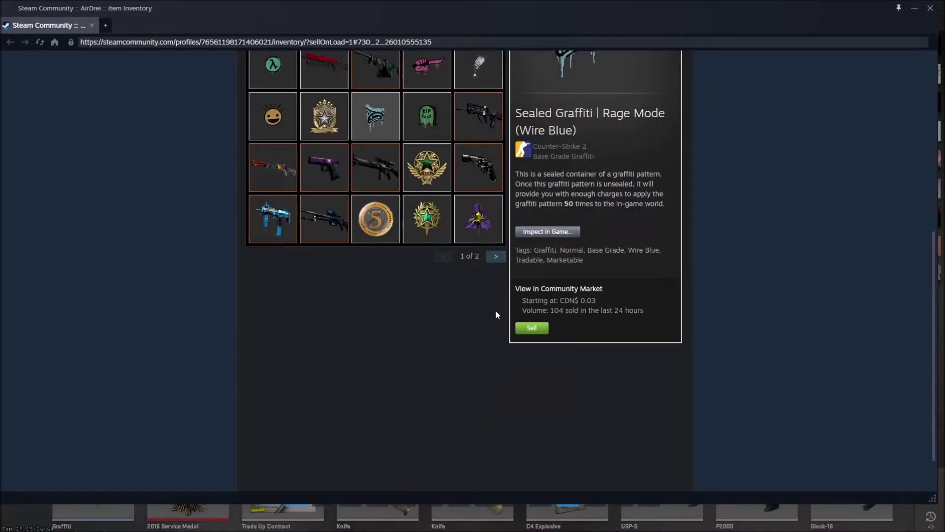
left_click_drag(596, 301, 563, 305)
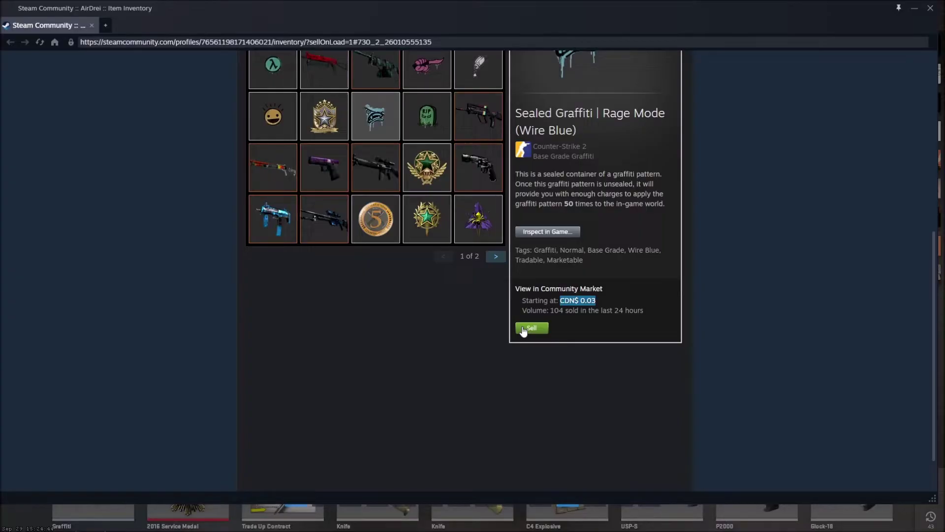
Start the sale and enter 0.03 as Buyer pays, leaving CDN$ 0.01 received
left_click(523, 329)
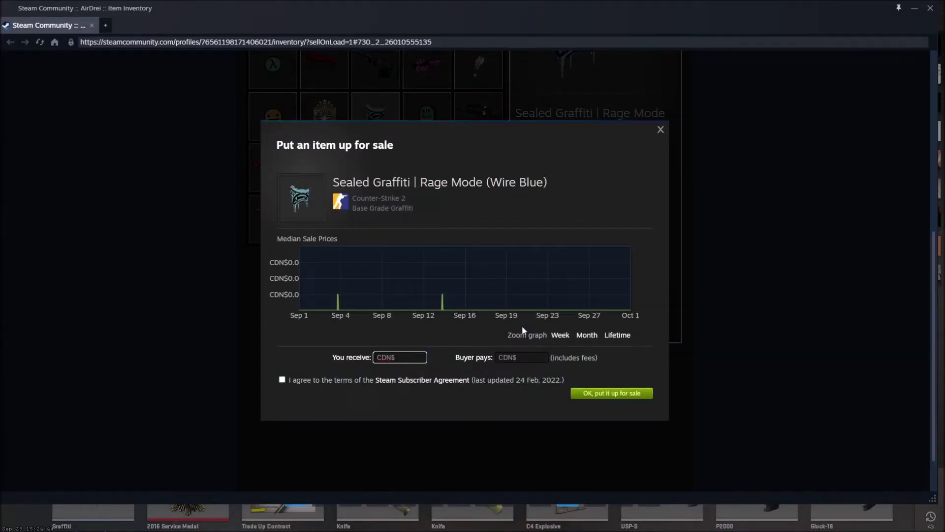
left_click(533, 359)
type("0.03")
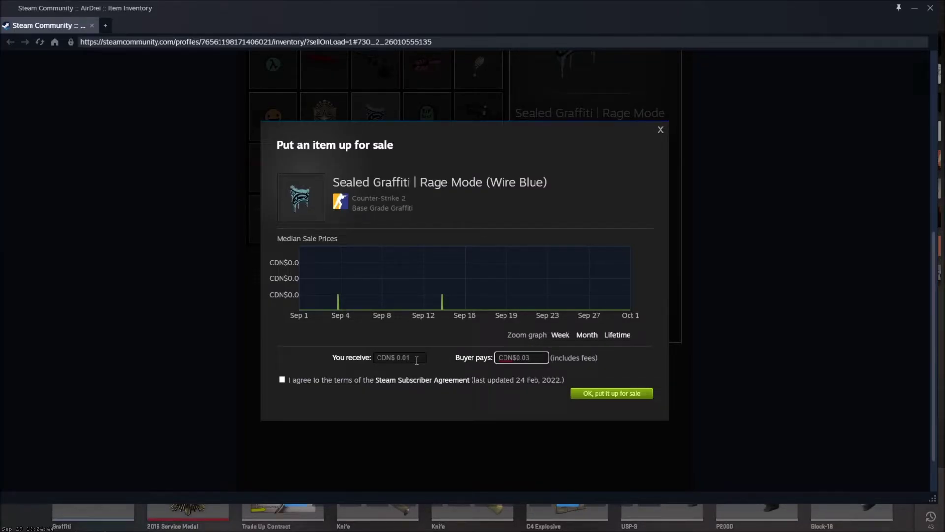
left_click_drag(412, 358, 390, 360)
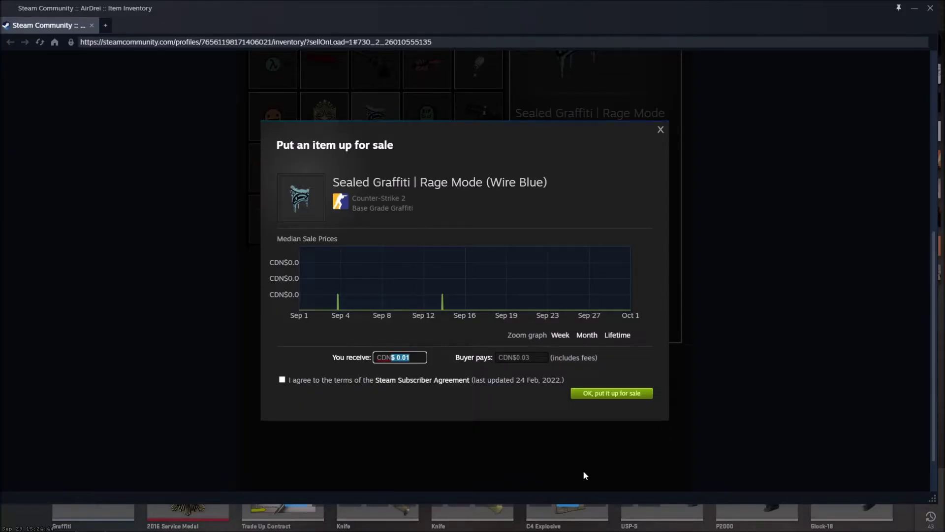
Accept the Steam Subscriber Agreement and confirm listing the graffiti at CDN$0.03
left_click(283, 379)
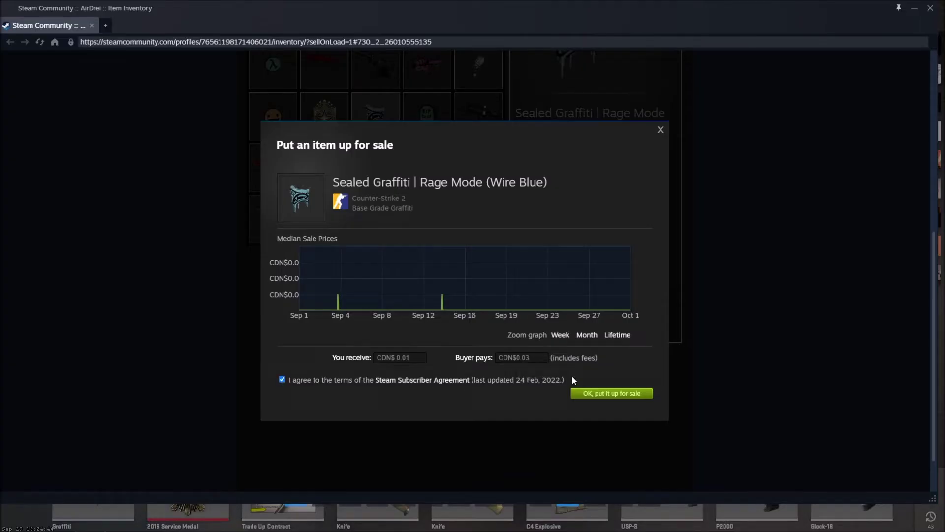
left_click(629, 394)
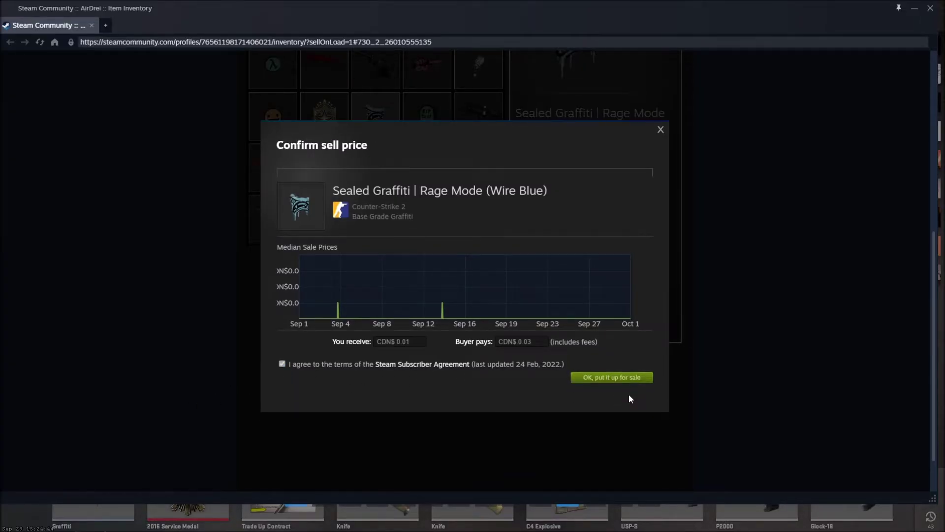
left_click(632, 350)
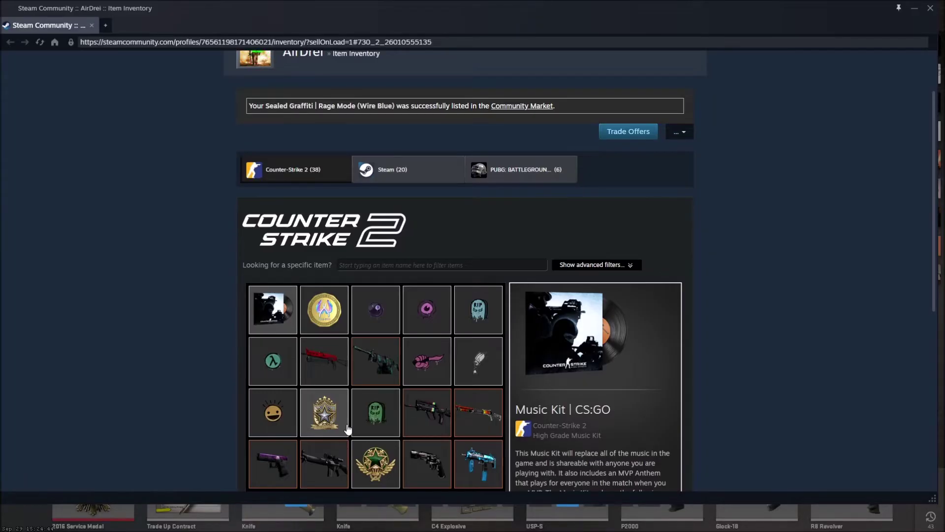
Follow the listing notice to the Community Market to see the graffiti at CDN$ 0.03
scroll(526, 140, "down", 3)
scroll(507, 202, "up", 5)
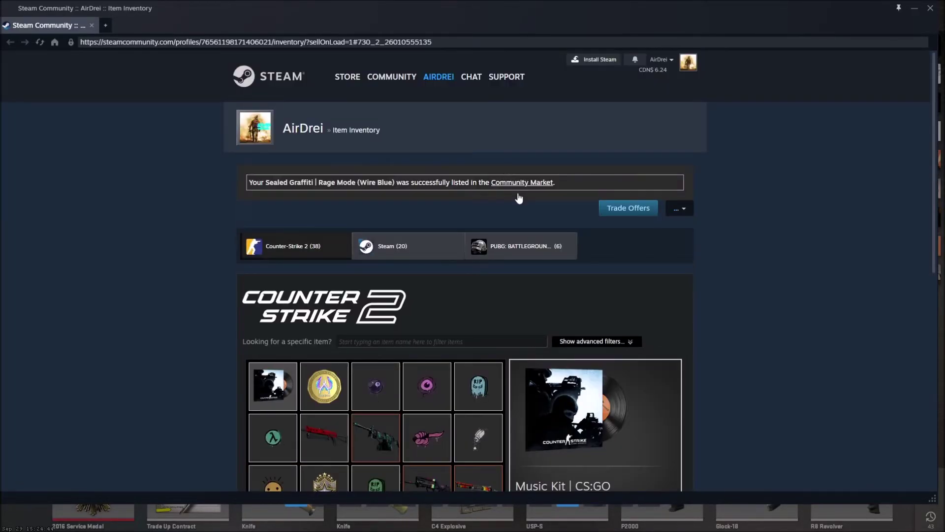
left_click(527, 183)
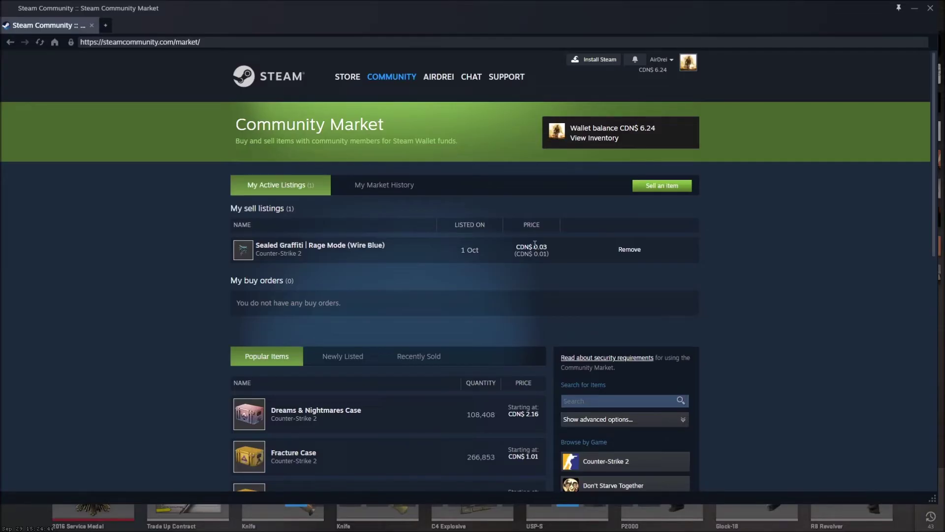
scroll(467, 383, "down", 5)
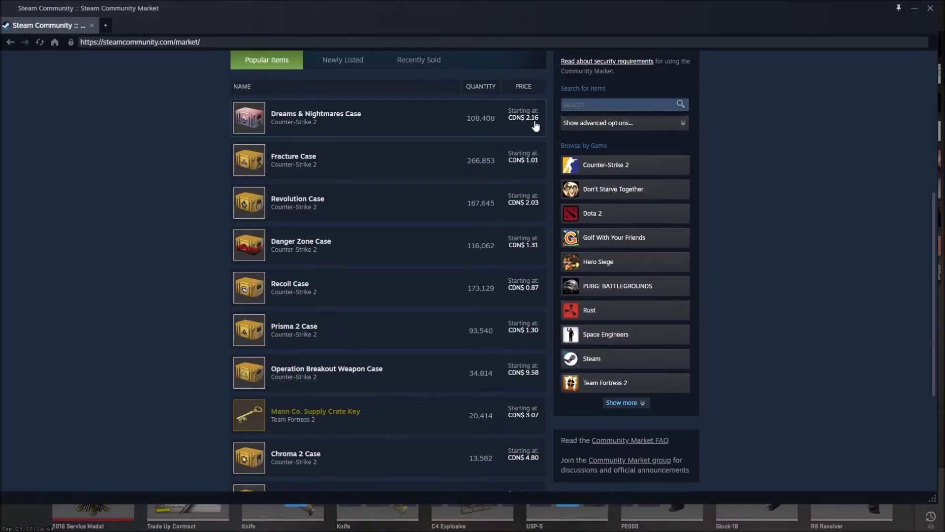
scroll(535, 126, "up", 6)
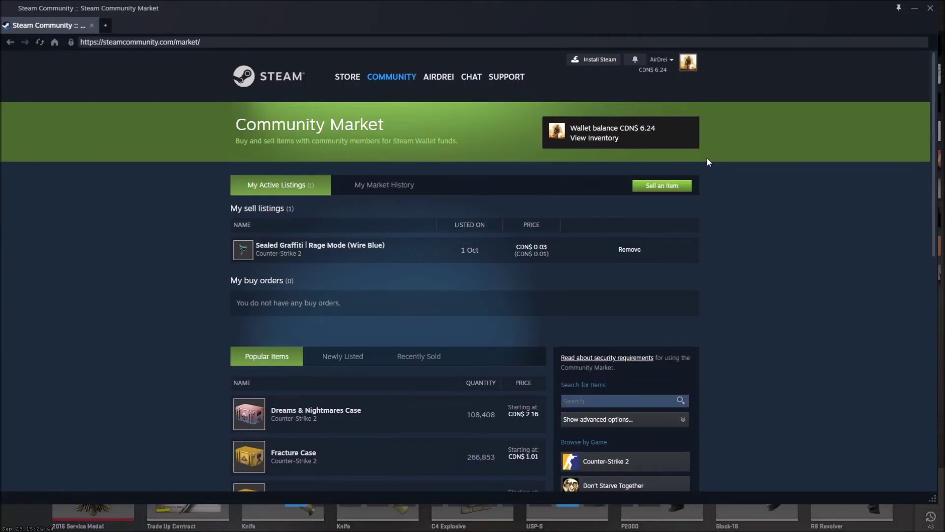
scroll(523, 278, "down", 3)
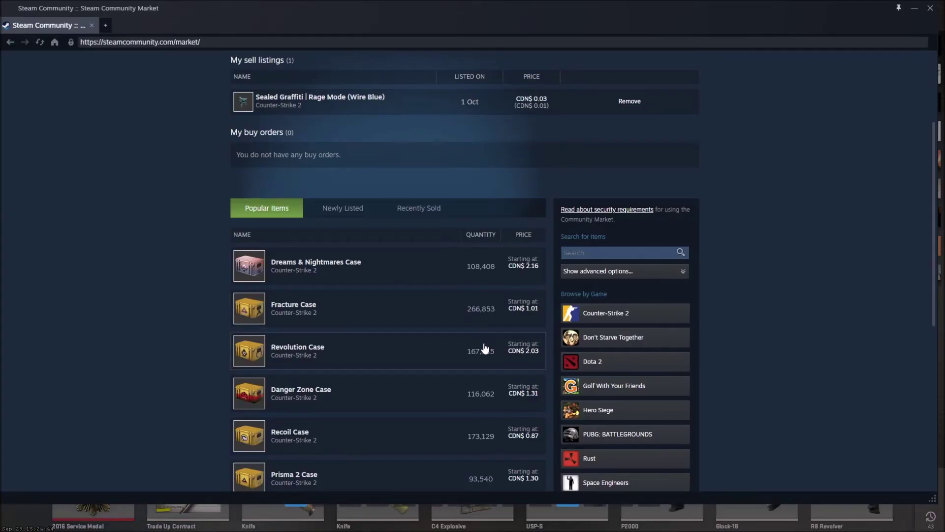
scroll(476, 353, "down", 3)
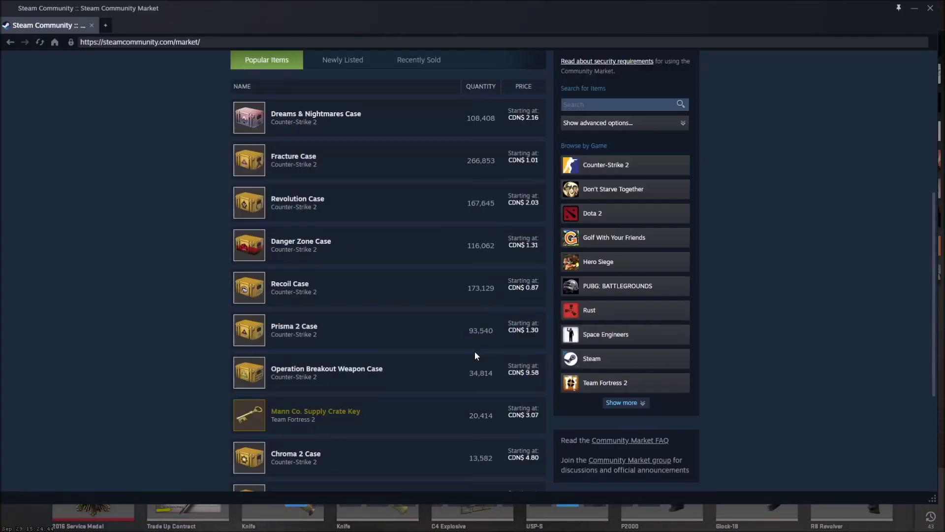
scroll(474, 351, "down", 4)
scroll(475, 325, "up", 10)
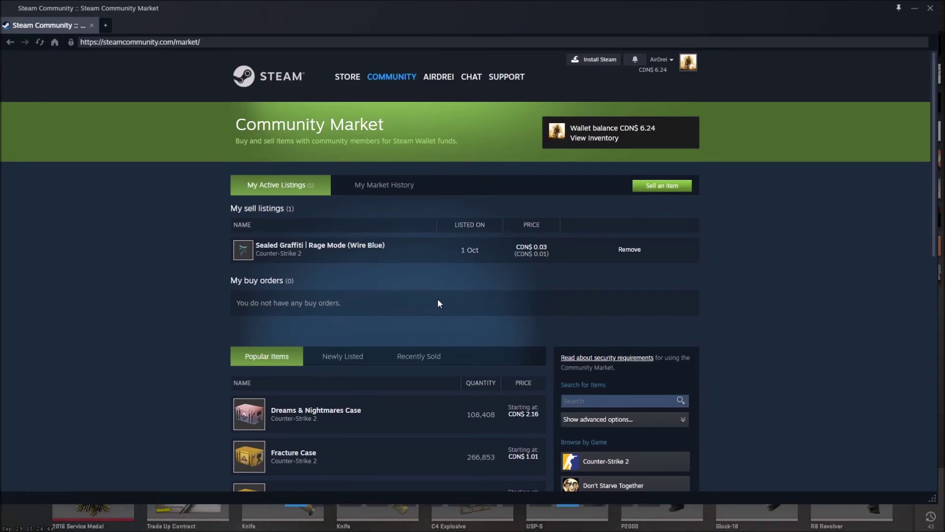
Close the Steam overlay with Shift+Tab to return to Counter-Strike 2
key("shift+Tab")
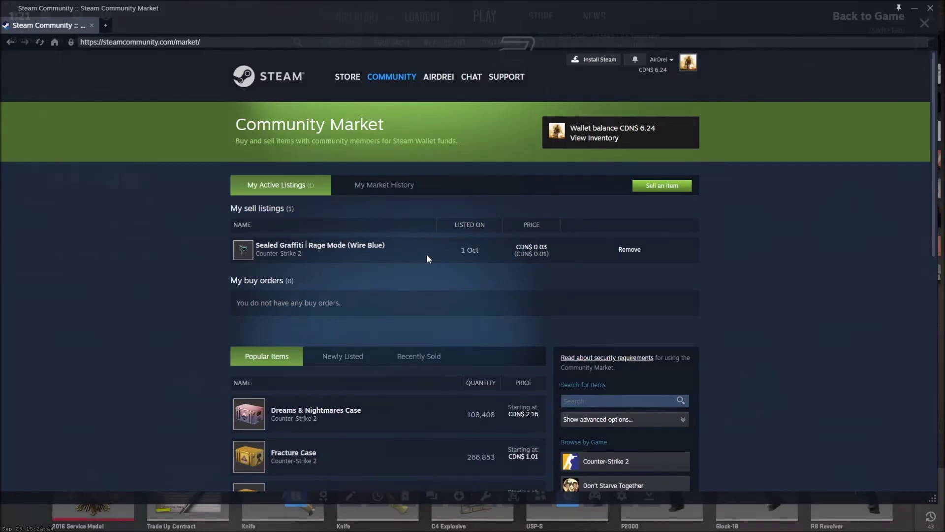